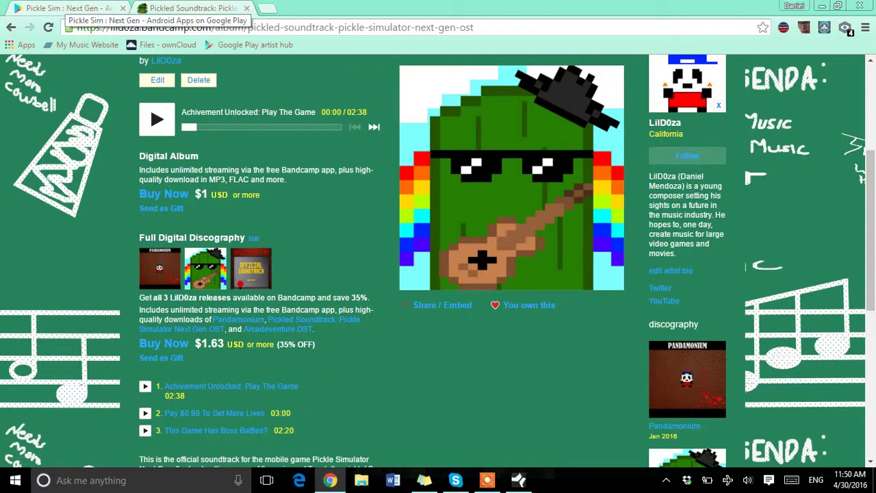
- Look through the Pickle Sim : Next Gen page on Google Play, down to its additional information section
{"action": "left_click", "coordinate": [68, 8]}
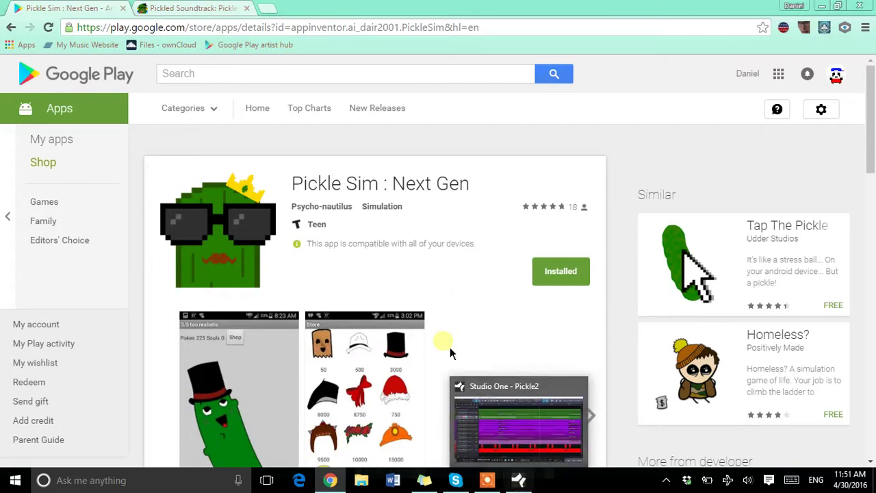
{"action": "left_click", "coordinate": [521, 482]}
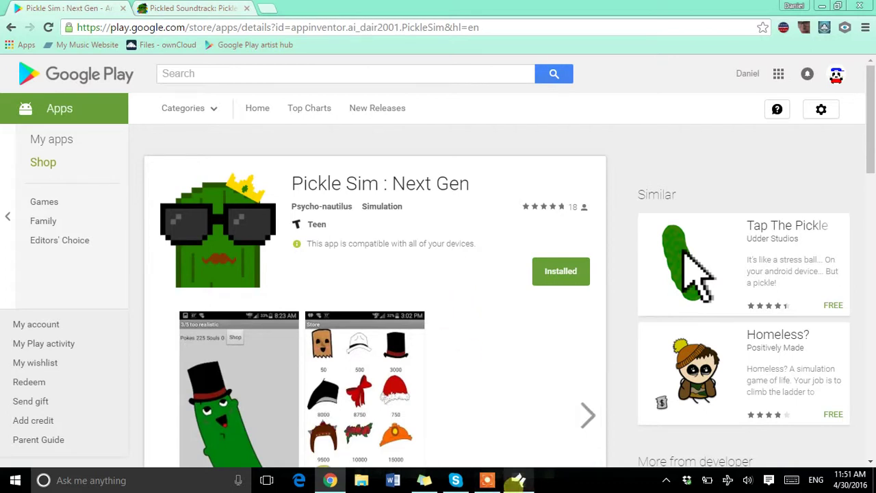
{"action": "mouse_move", "coordinate": [518, 482]}
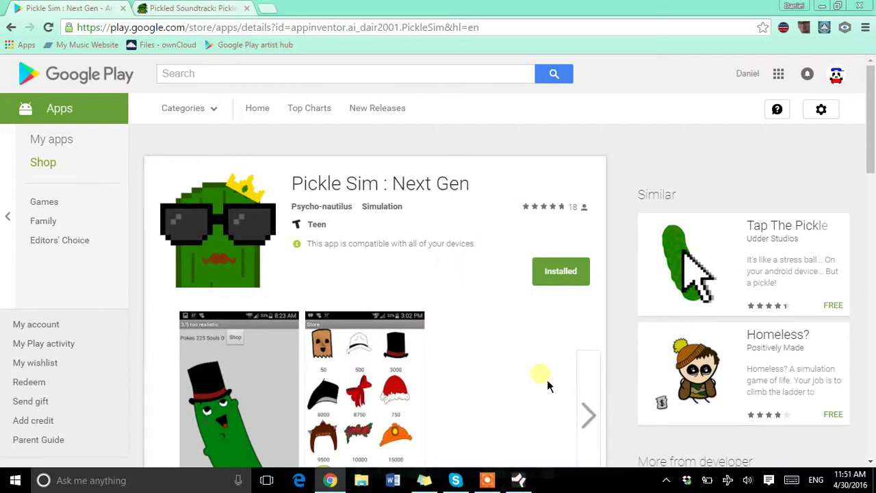
{"action": "scroll", "coordinate": [547, 380], "scroll_direction": "down", "scroll_amount": 10}
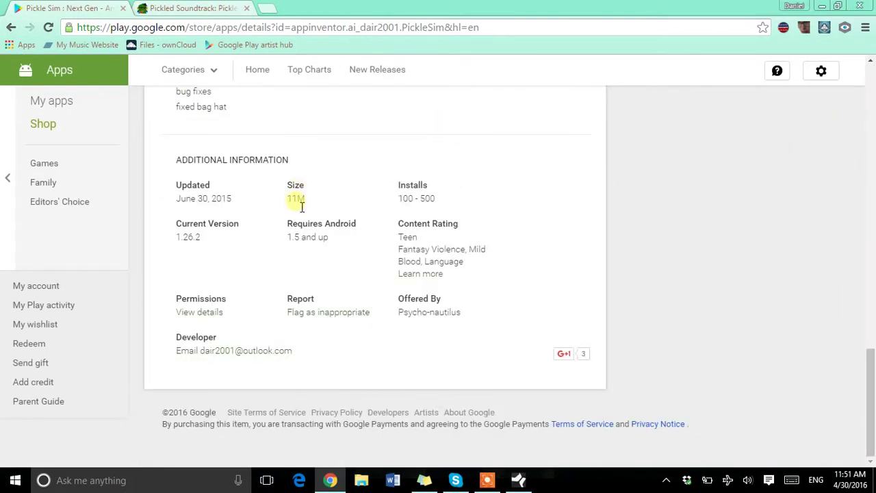
{"action": "scroll", "coordinate": [536, 323], "scroll_direction": "up", "scroll_amount": 10}
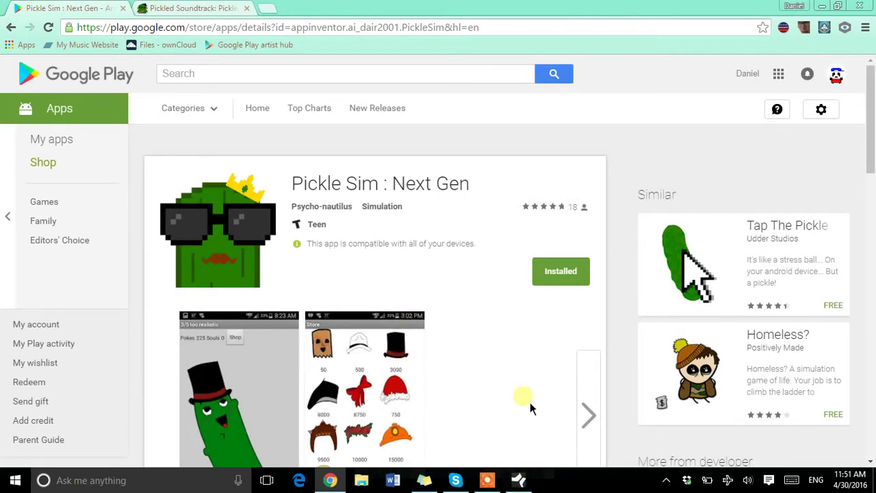
- Switch to the Pickle2 song in Studio One, return to its start and set the track height to Tiny
{"action": "left_click", "coordinate": [518, 480]}
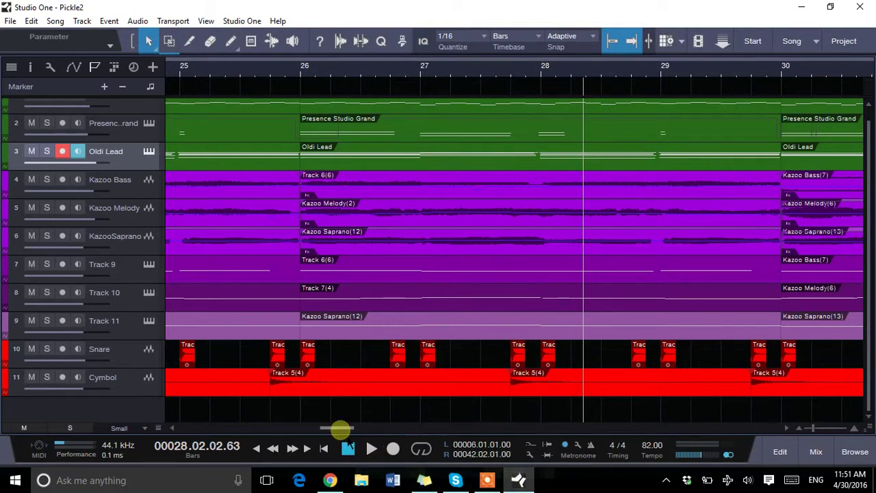
{"action": "key", "text": "Home"}
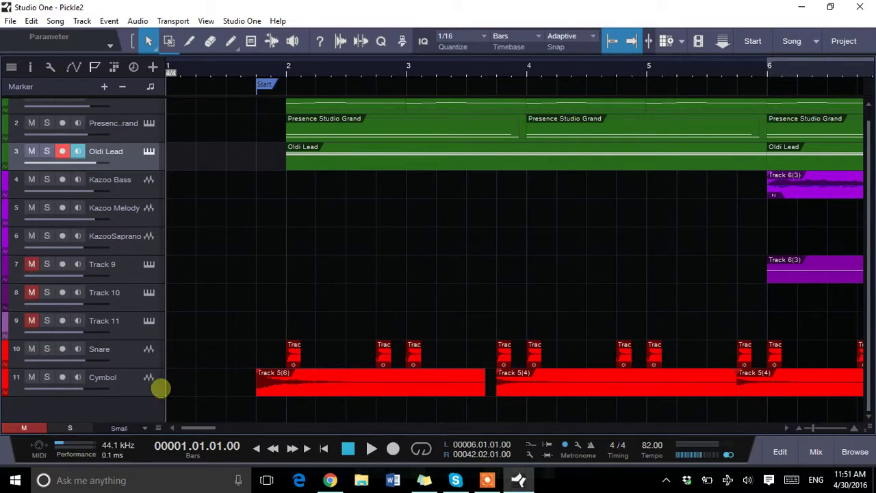
{"action": "left_click", "coordinate": [158, 427]}
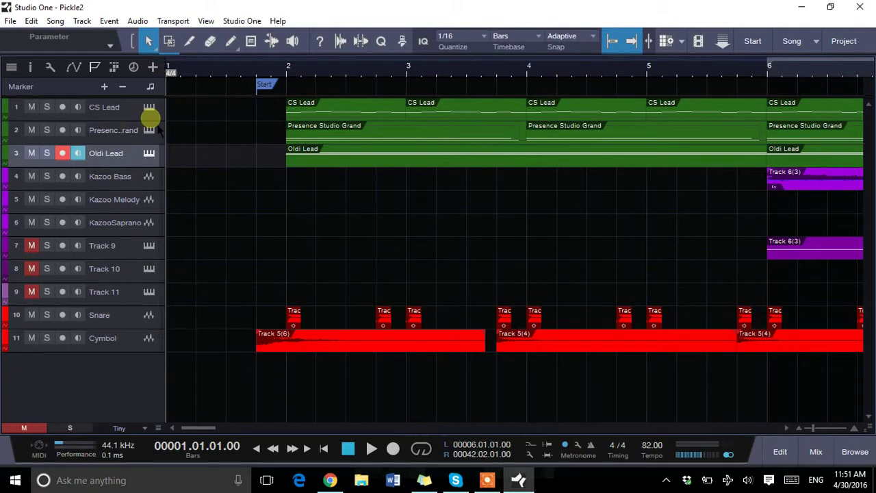
- Solo the CS Lead track and play it from the start of the song
{"action": "left_click", "coordinate": [46, 107]}
{"action": "key", "text": "space"}
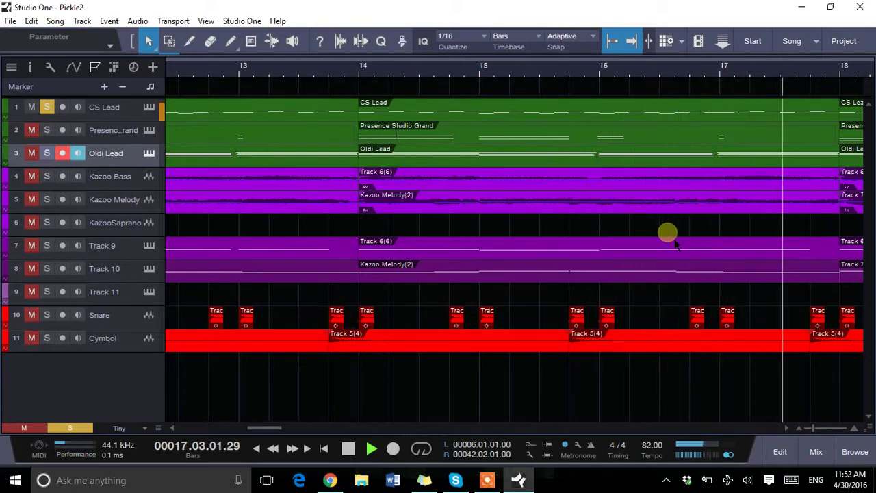
{"action": "key", "text": "space"}
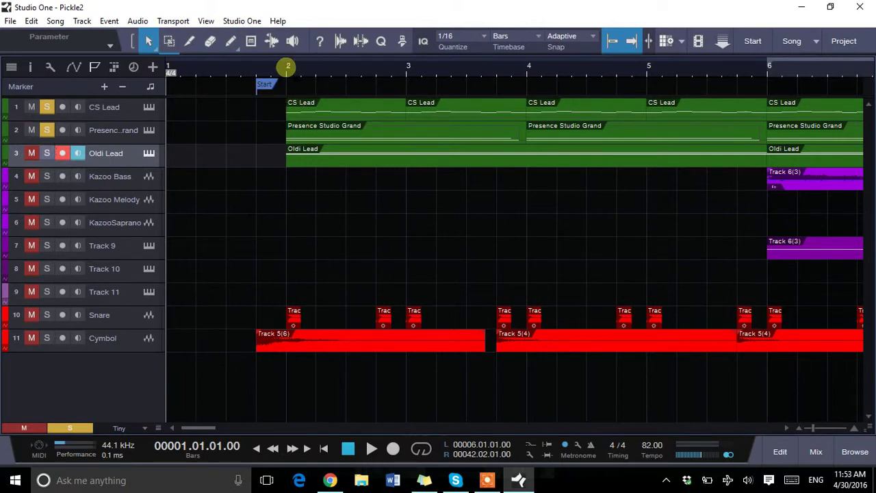
- With the Presence Studio Grand track soloed alongside CS Lead, play the song from bar 2
{"action": "left_click", "coordinate": [286, 66]}
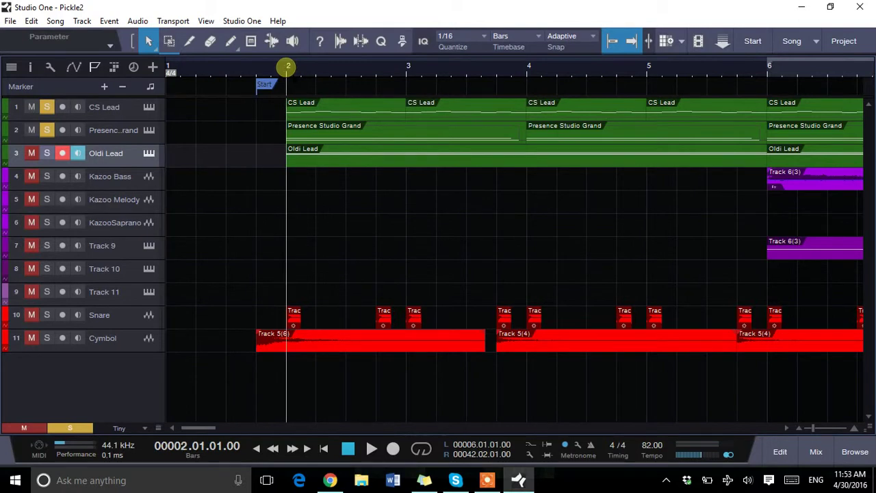
{"action": "key", "text": "space"}
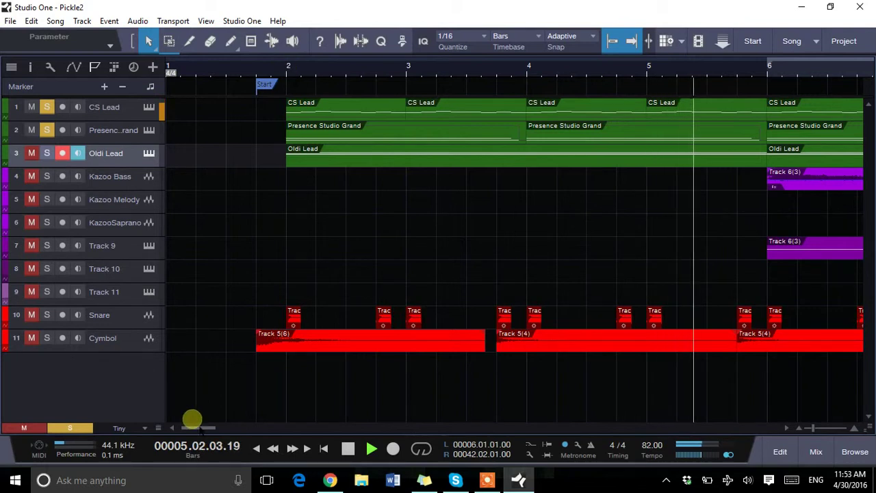
{"action": "left_click_drag", "start_coordinate": [197, 425], "coordinate": [221, 426]}
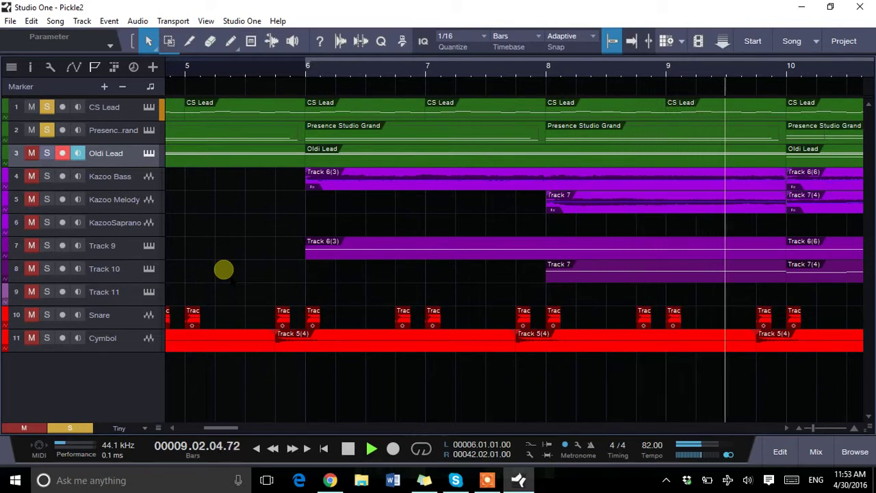
- Add the Oldi Lead track to the soloed tracks during playback, with autoscroll turned on, and stop after listening
{"action": "left_click", "coordinate": [48, 154]}
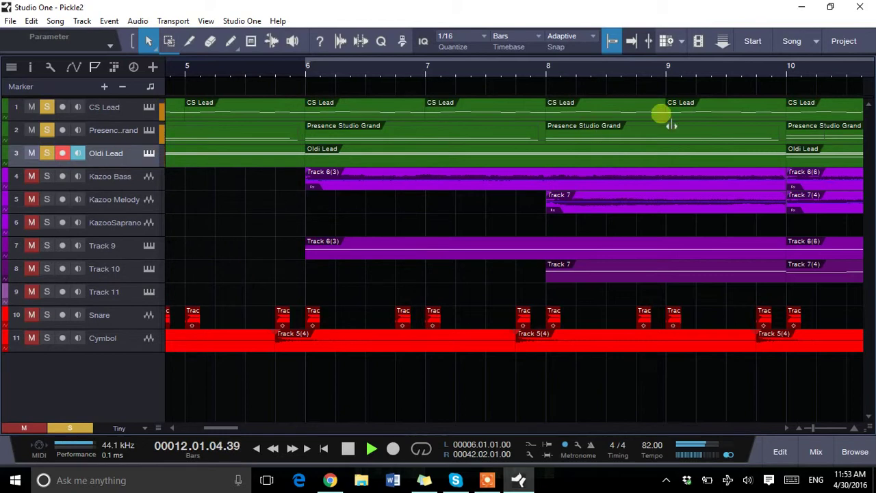
{"action": "left_click", "coordinate": [631, 41]}
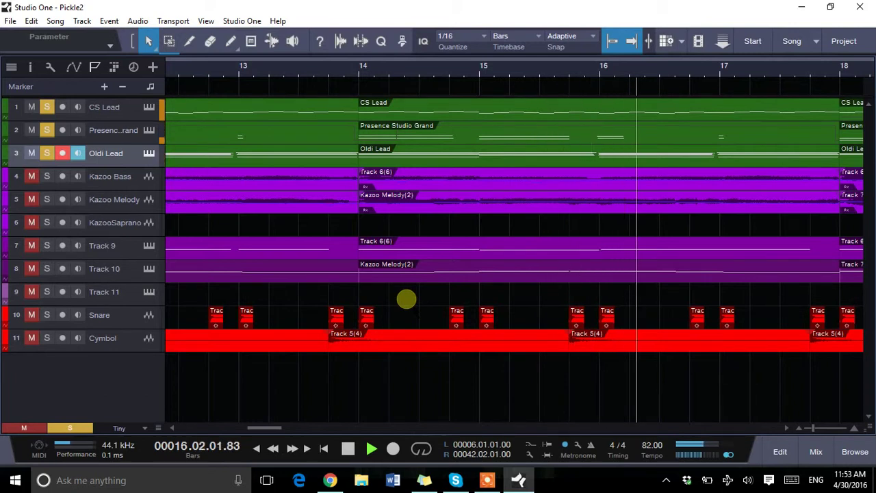
{"action": "key", "text": "space"}
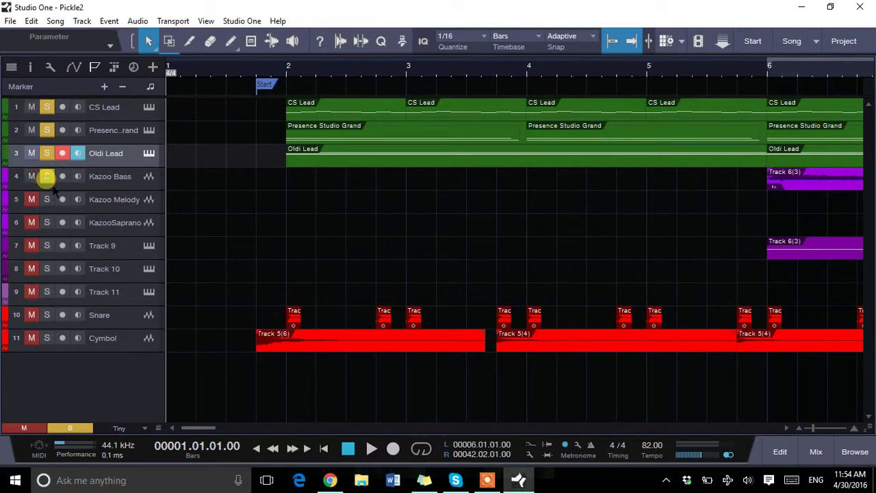
- With Kazoo Bass added to the soloed tracks, play the song from just before bar 6
{"action": "left_click", "coordinate": [753, 75]}
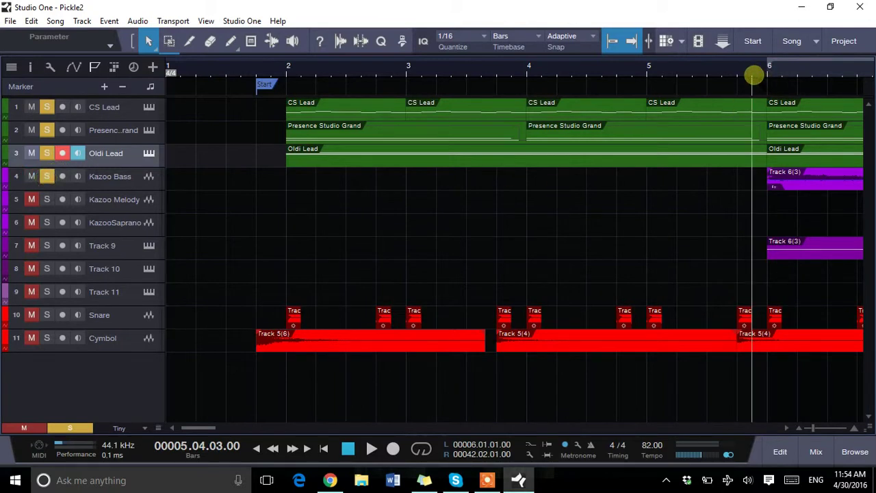
{"action": "key", "text": "space"}
{"action": "left_click", "coordinate": [815, 451]}
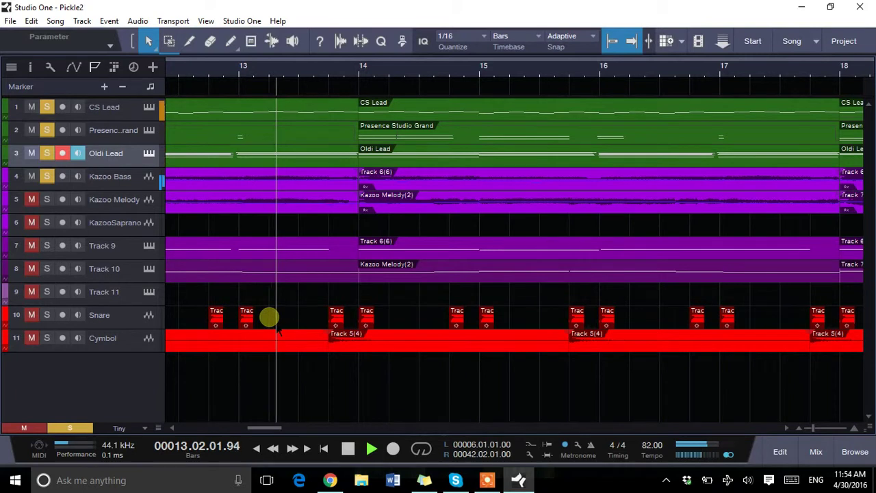
{"action": "key", "text": "space"}
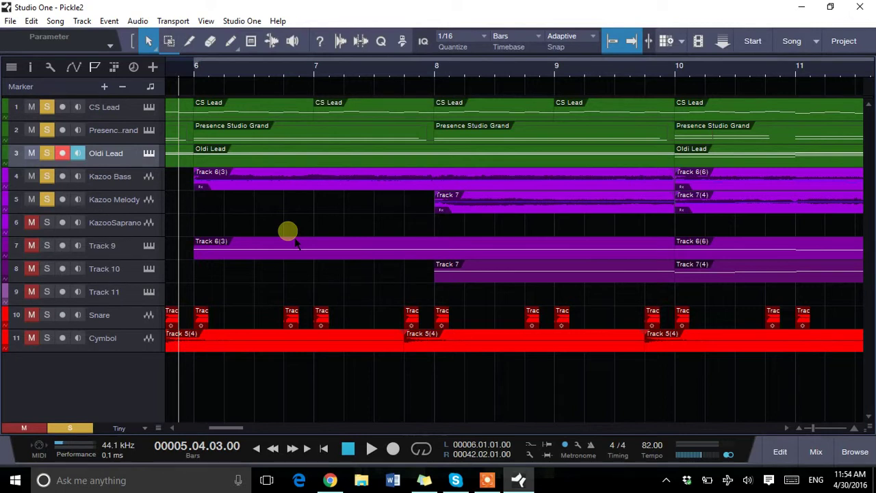
- Save the song with Kazoo Melody also soloed, and play it from just before bar 6
{"action": "key", "text": "ctrl+s"}
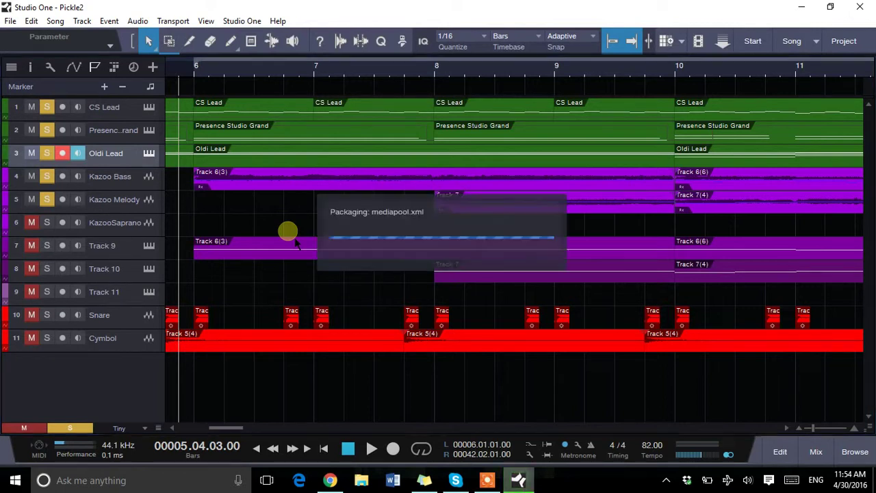
{"action": "key", "text": "space"}
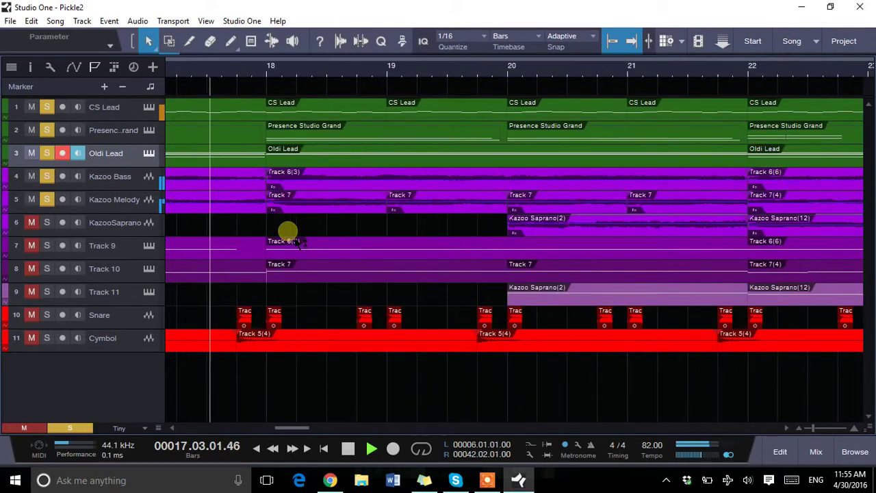
{"action": "key", "text": "space"}
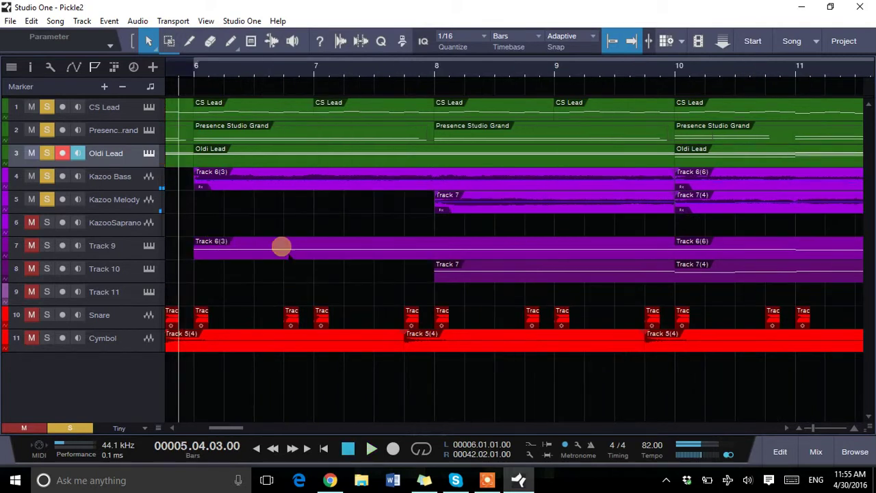
- Add KazooSaprano to the soloed tracks and play the song from bar 18
{"action": "left_click_drag", "start_coordinate": [231, 426], "coordinate": [295, 422]}
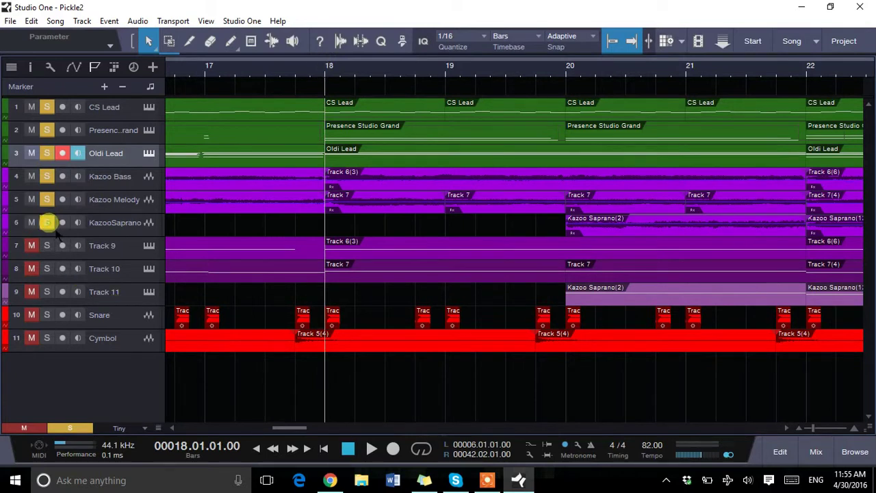
{"action": "key", "text": "space"}
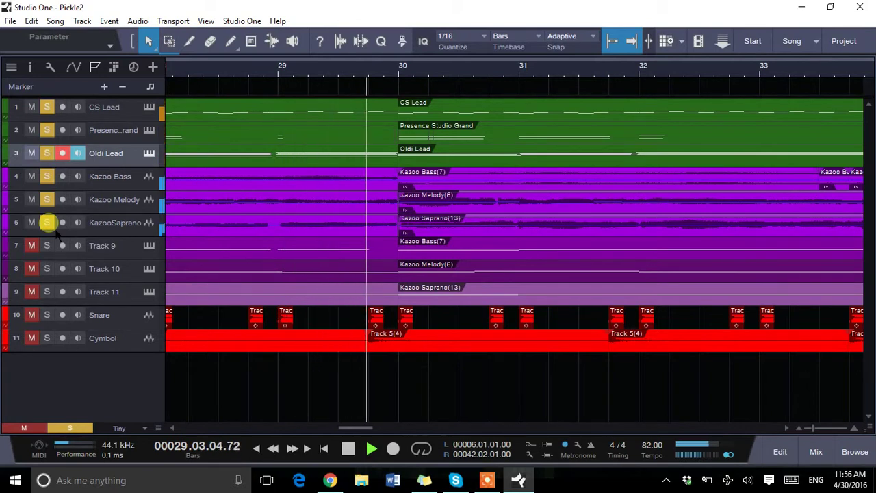
{"action": "key", "text": "space"}
- Play short excerpts starting at bars 22 and 26, and place the playhead at bar 30
{"action": "left_click_drag", "start_coordinate": [286, 427], "coordinate": [305, 416]}
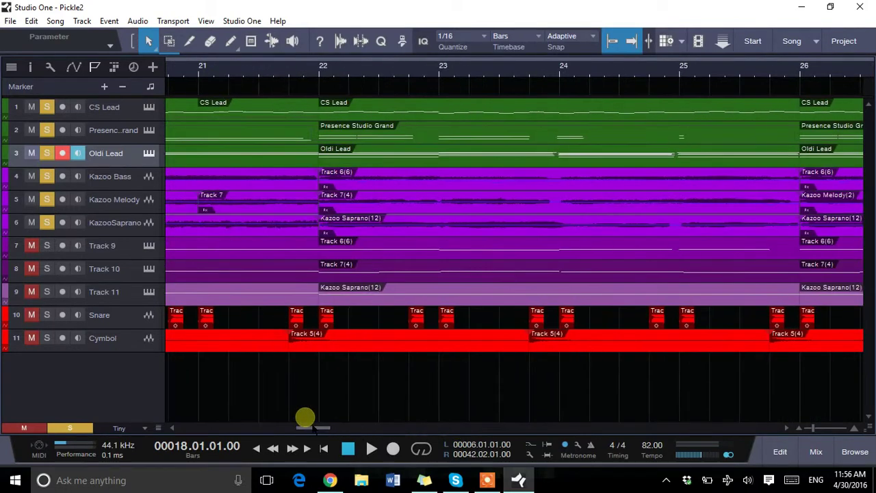
{"action": "left_click", "coordinate": [319, 73]}
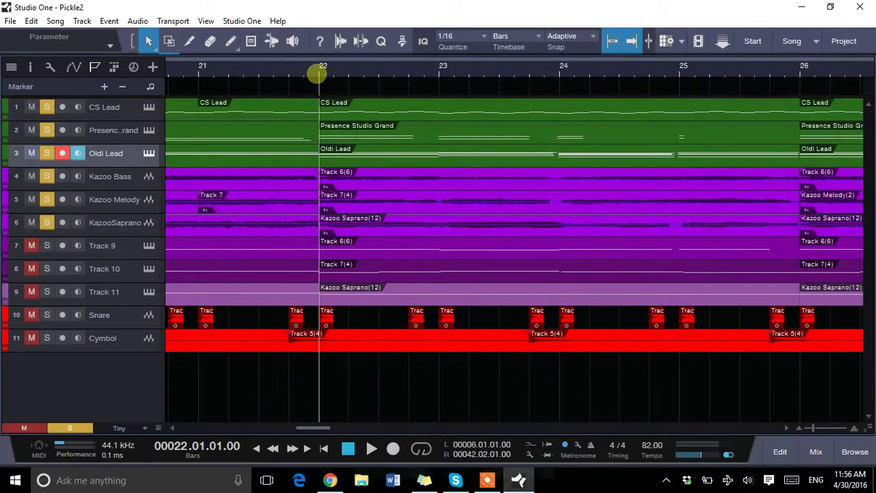
{"action": "key", "text": "space"}
{"action": "key", "text": "space"}
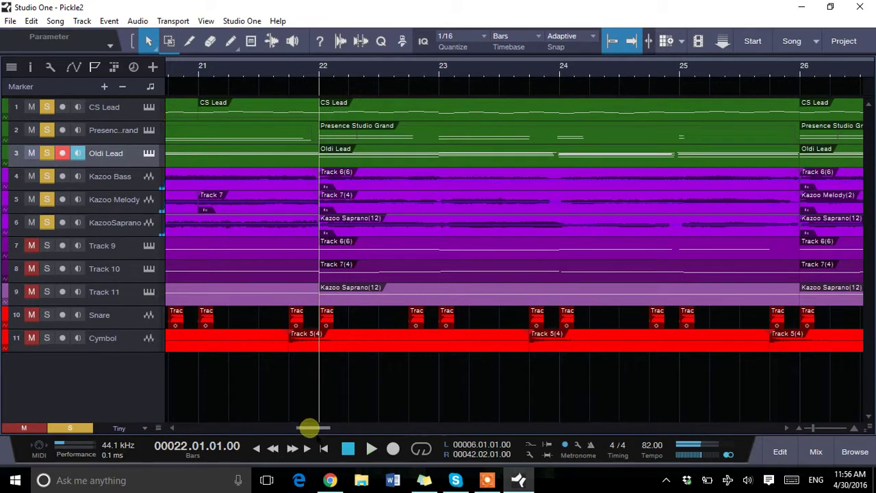
{"action": "left_click_drag", "start_coordinate": [313, 428], "coordinate": [341, 428]}
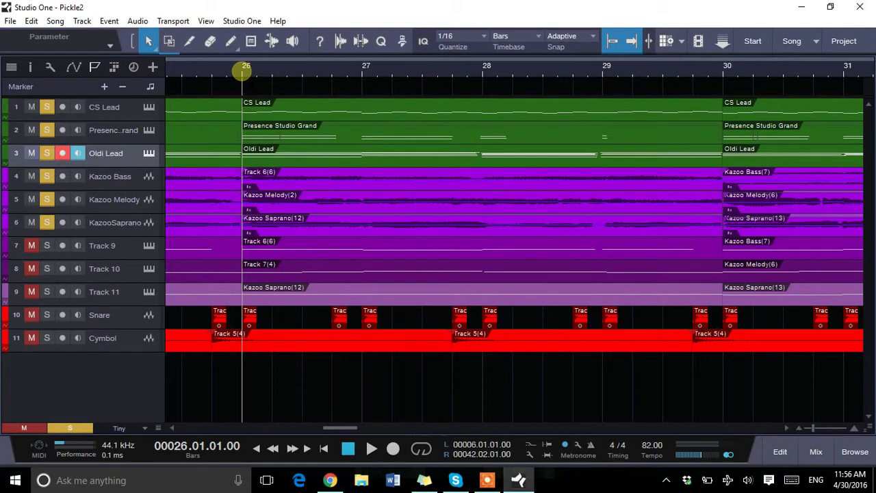
{"action": "key", "text": "space"}
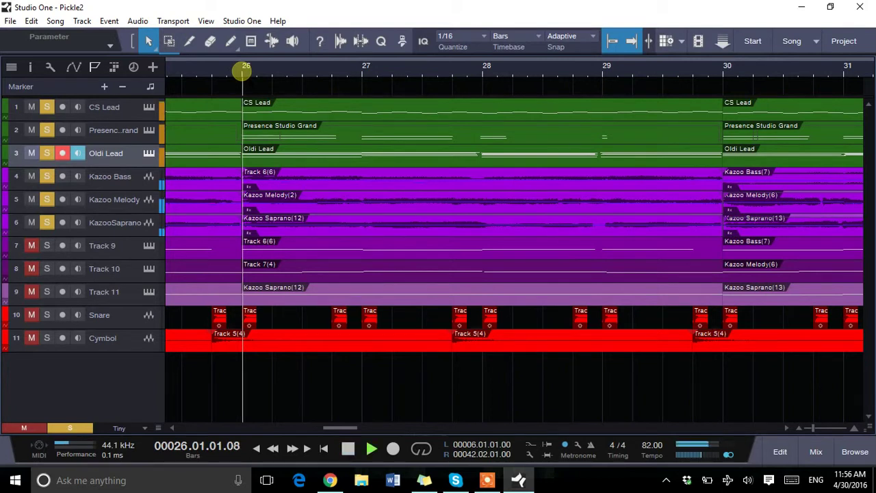
{"action": "key", "text": "space"}
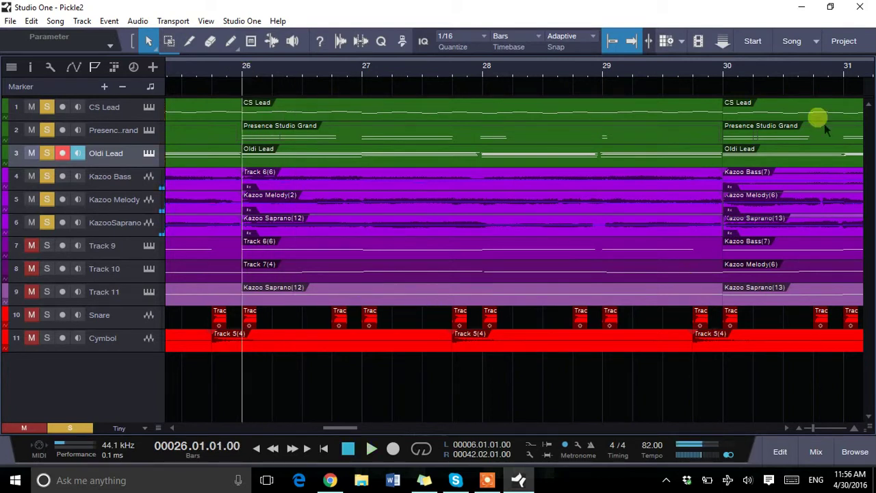
{"action": "left_click", "coordinate": [722, 69]}
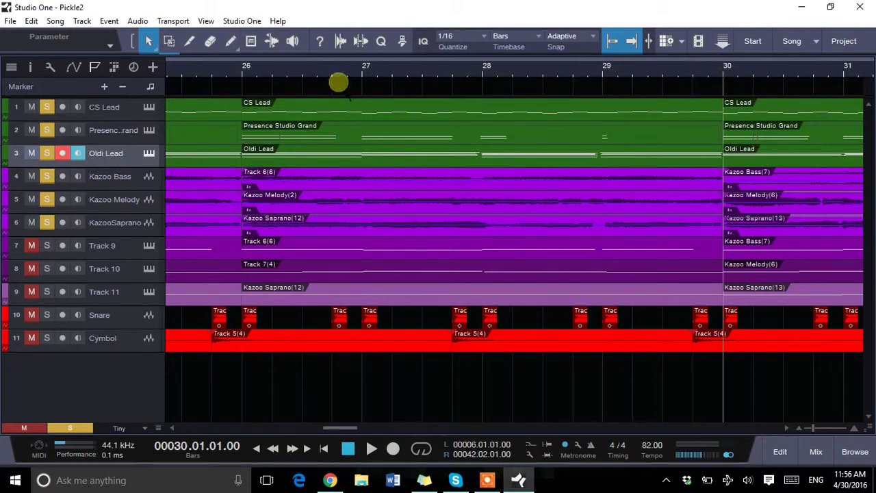
- Show and hide the arranger track, and hide the marker track above the arrangement
{"action": "left_click", "coordinate": [96, 67]}
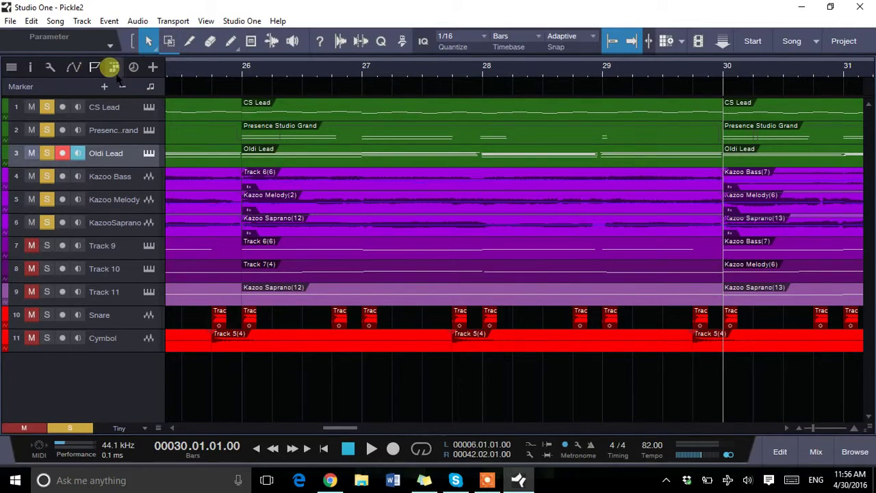
{"action": "left_click", "coordinate": [114, 67]}
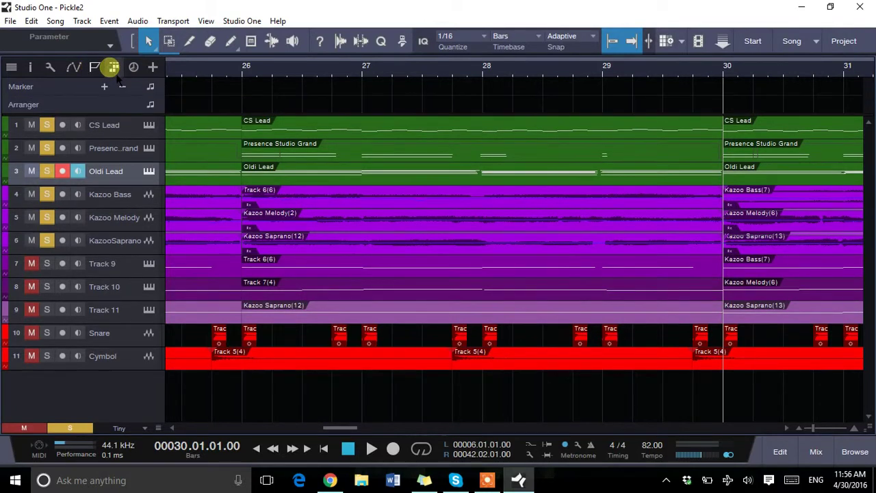
{"action": "left_click", "coordinate": [114, 67]}
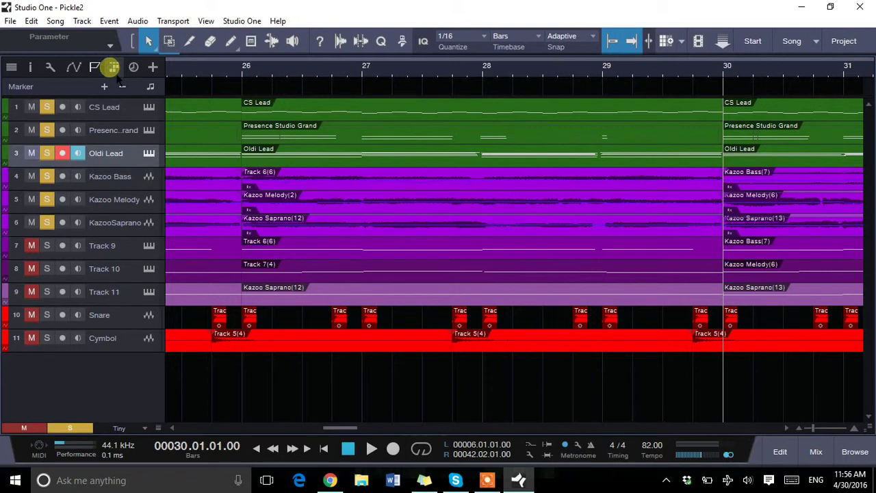
{"action": "left_click", "coordinate": [97, 69]}
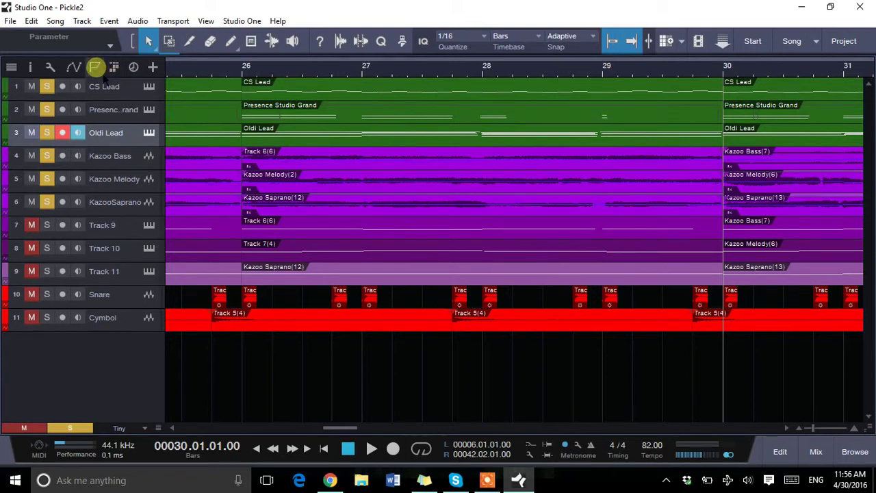
- Play the song from bar 30 through the last events around bar 47, and return the playhead to the song start
{"action": "key", "text": "space"}
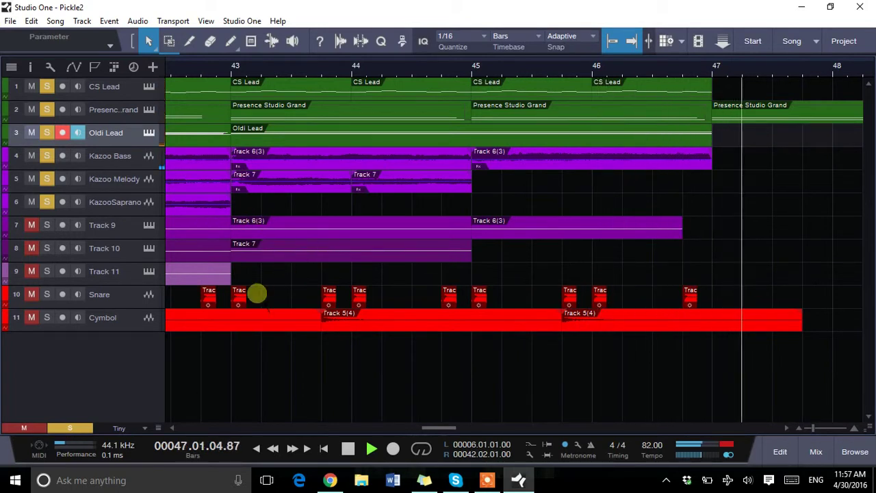
{"action": "key", "text": "space"}
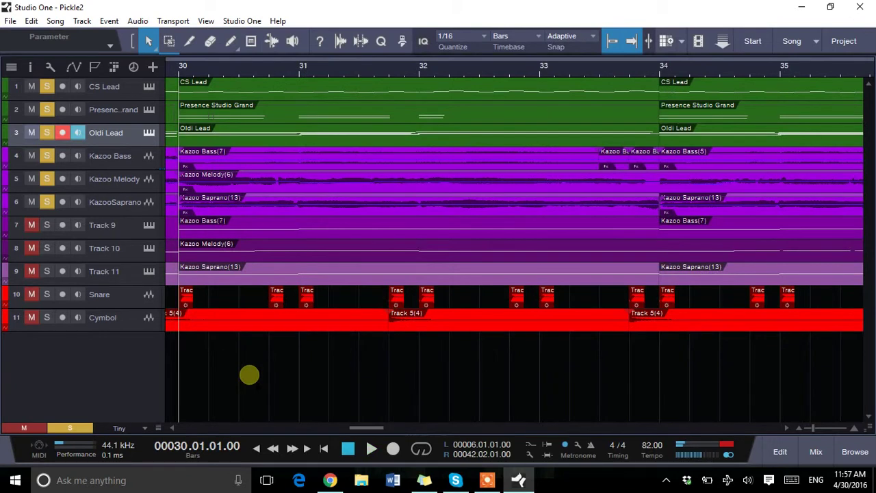
{"action": "key", "text": "Home"}
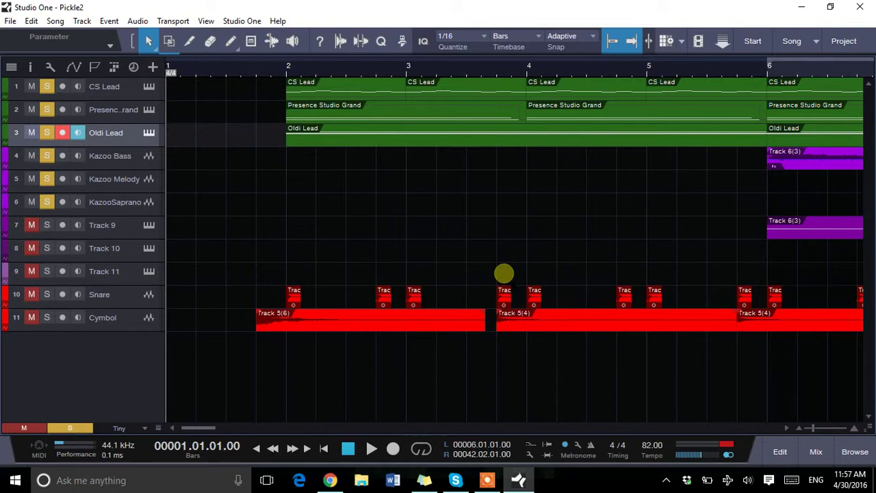
- Add Snare and Cymbol to the soloed tracks and play the song from the beginning
{"action": "left_click", "coordinate": [47, 295]}
{"action": "left_click", "coordinate": [47, 316]}
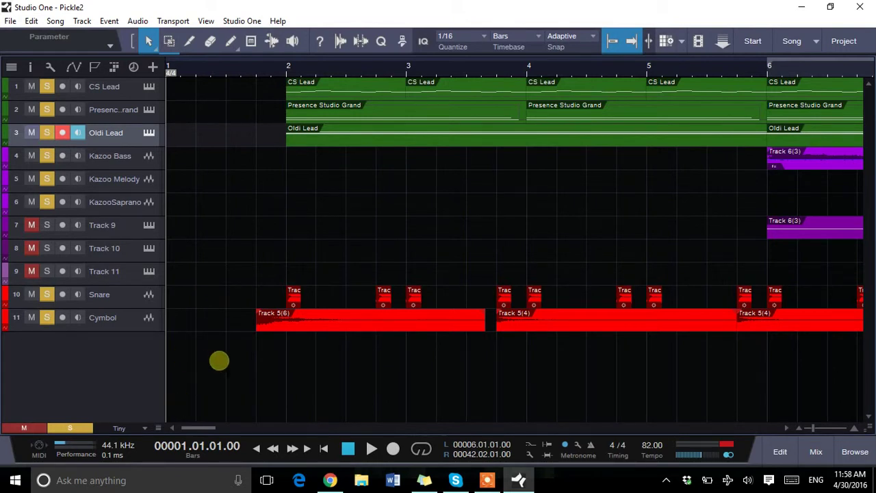
{"action": "key", "text": "space"}
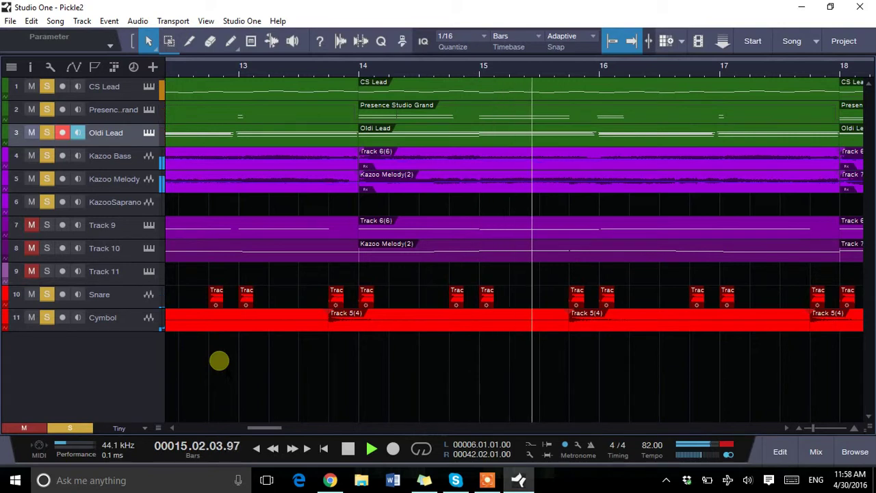
{"action": "key", "text": "space"}
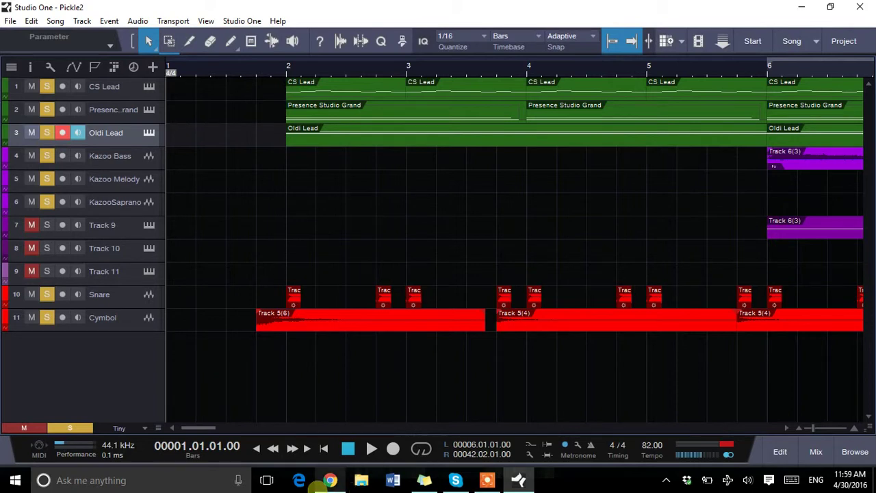
- Switch to Chrome and show the Bandcamp page of the Pickled Soundtrack album
{"action": "left_click", "coordinate": [330, 480]}
{"action": "left_click", "coordinate": [181, 8]}
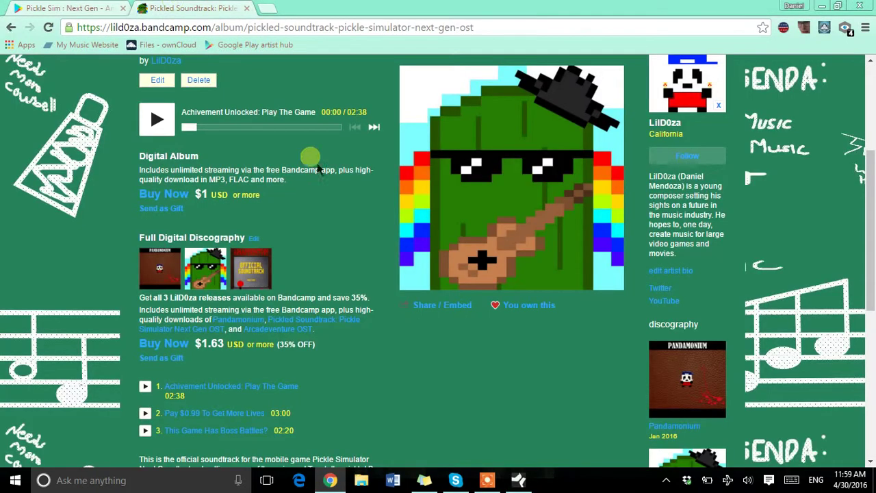